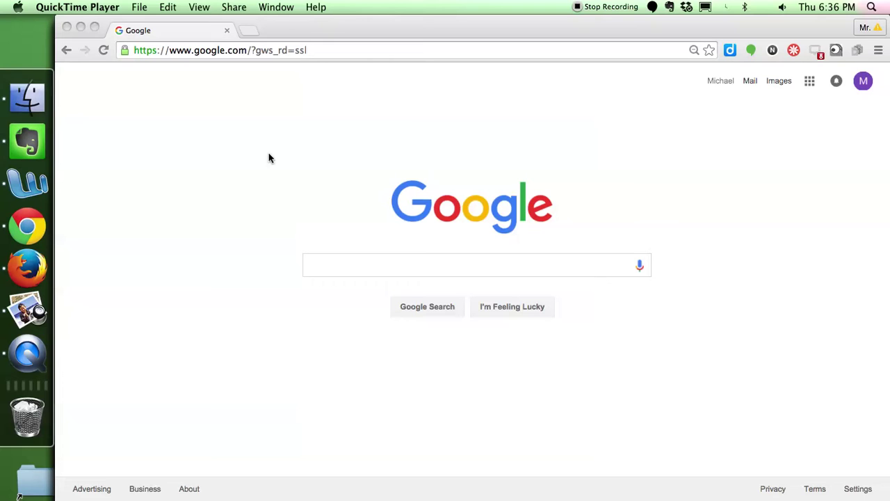
Bring Chrome to the front and show its list of saved bookmarks.
click(319, 32)
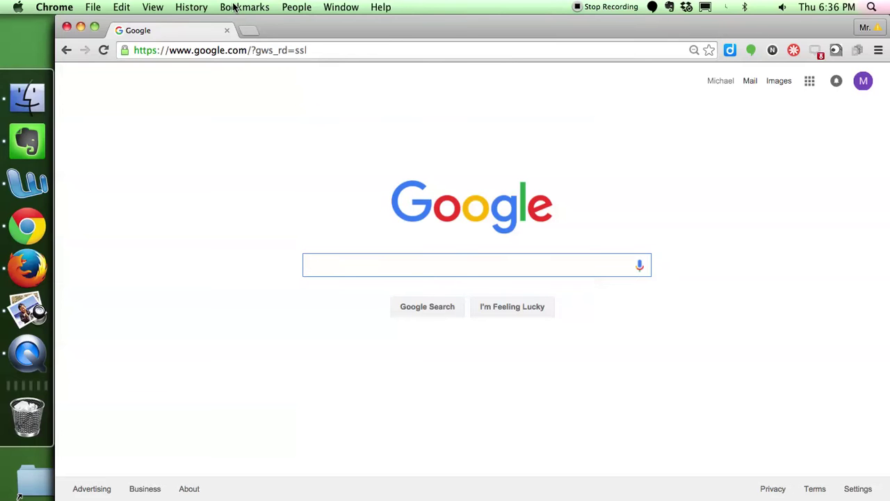
click(234, 7)
click(424, 32)
Open the 'ERWC Webmix – Symbaloo' bookmark and scroll down to its link tiles.
click(237, 7)
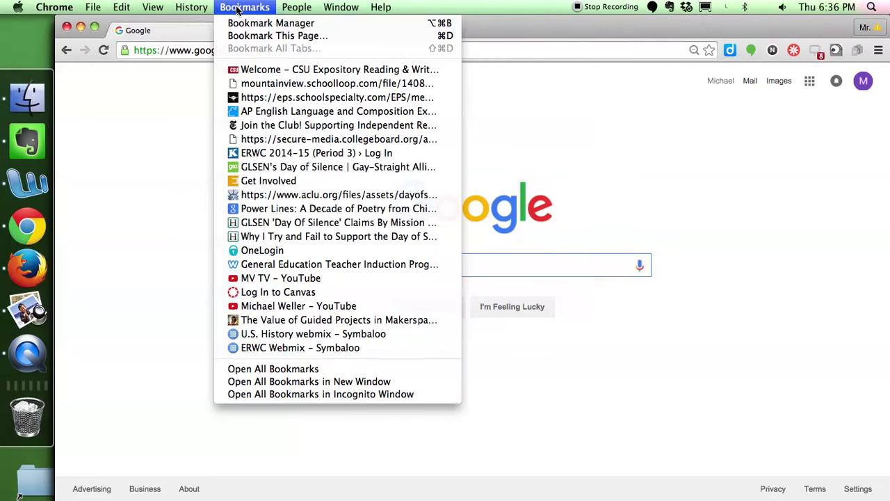
click(376, 348)
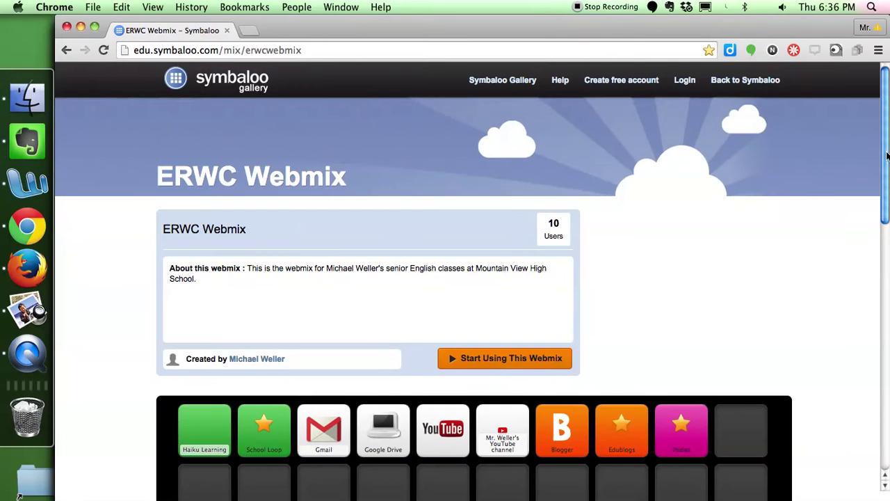
drag(886, 155, 884, 201)
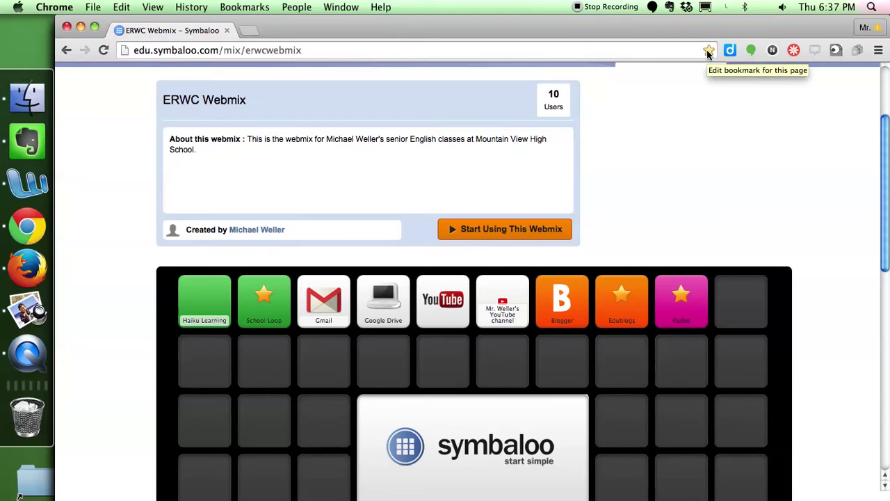
In Firefox, scroll the Mountain View High School homepage and open its School Loop login in a new tab.
click(28, 267)
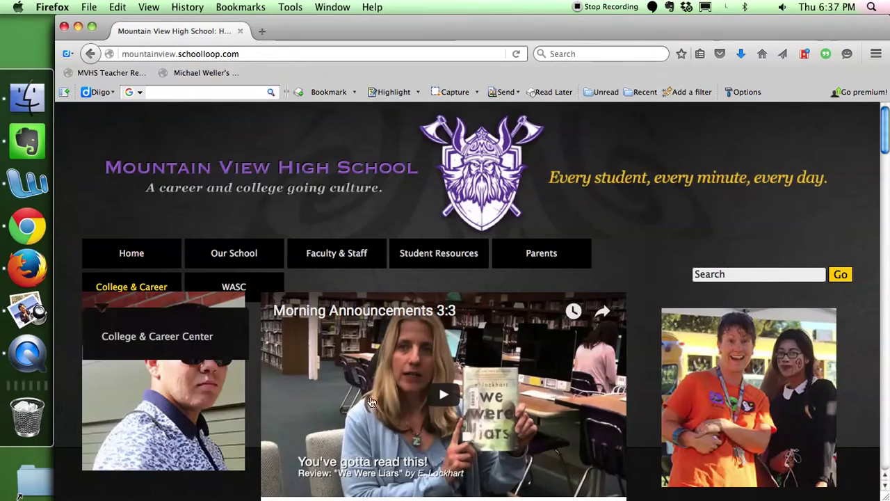
scroll(344, 158, down, 15)
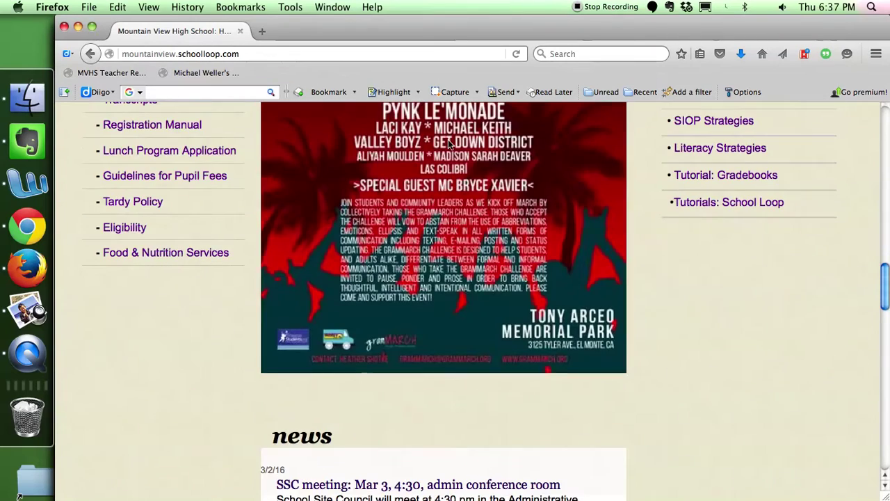
click(886, 129)
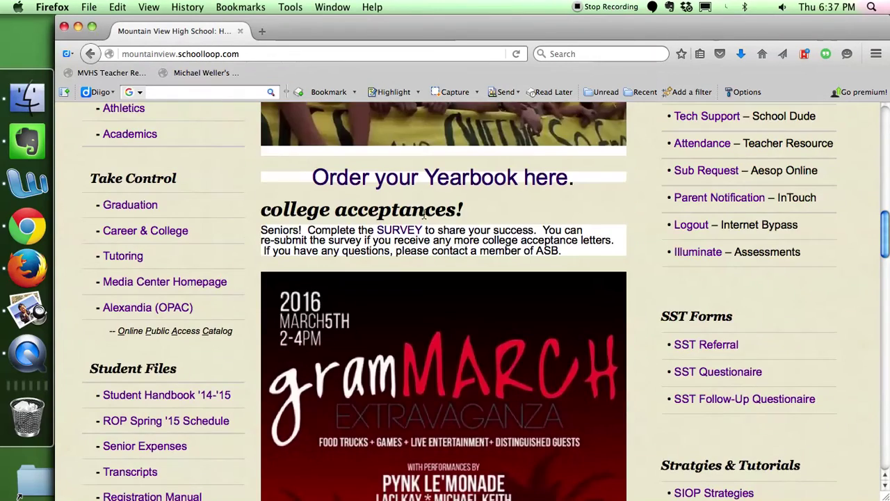
click(885, 122)
click(118, 216)
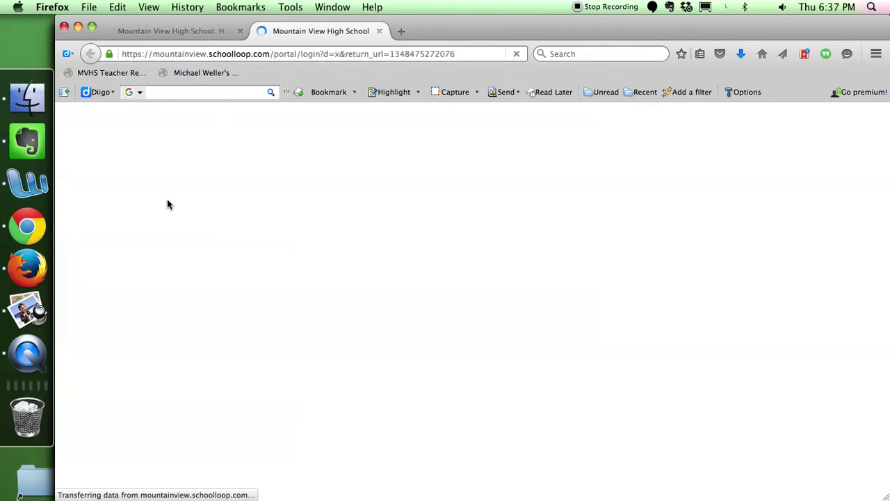
Sign in to School Loop with the teacher's login name and password, then open the LoopMail inbox.
text(michael.weller)
key(Tab)
text(••••••••••)
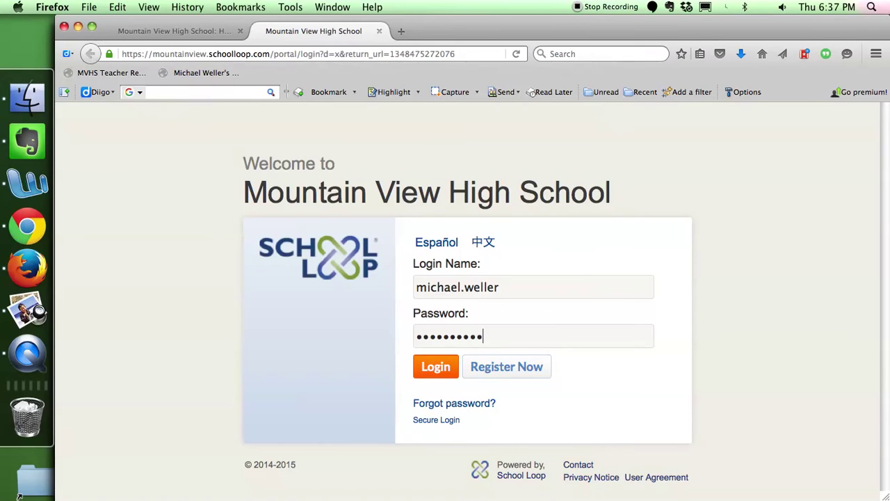
key(Return)
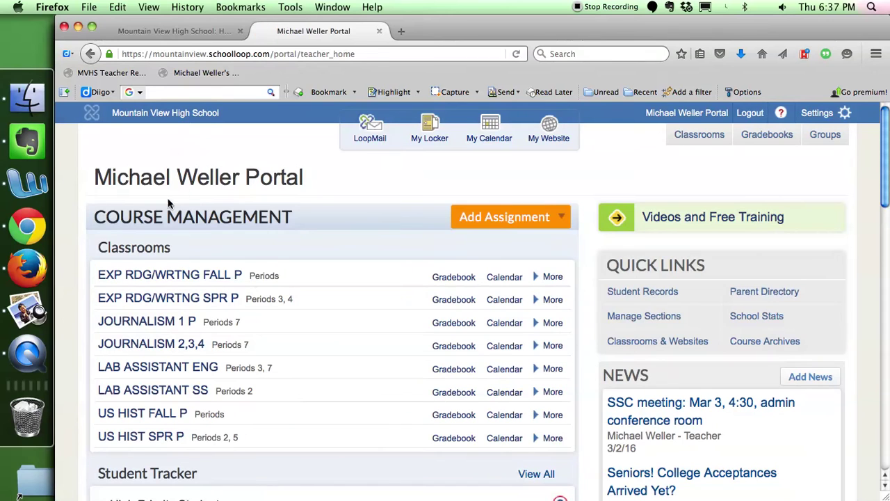
click(369, 132)
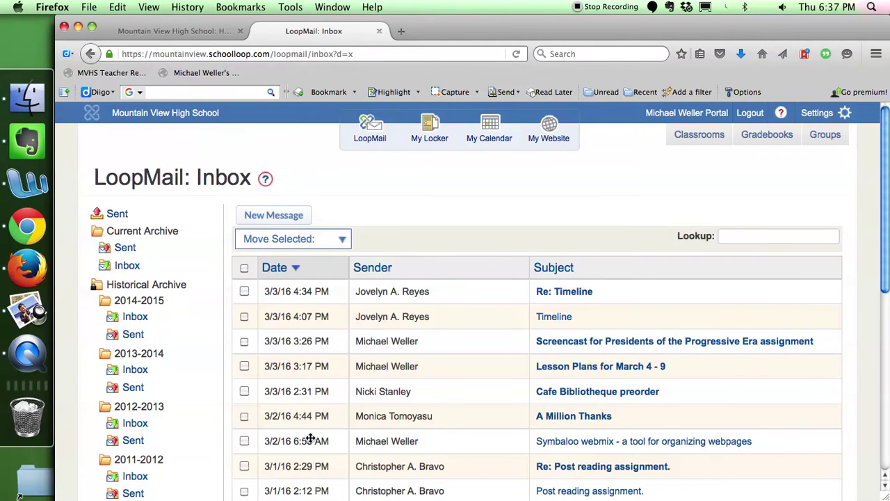
Copy the webmix link from the Symbaloo LoopMail message and load it in a new tab.
click(574, 445)
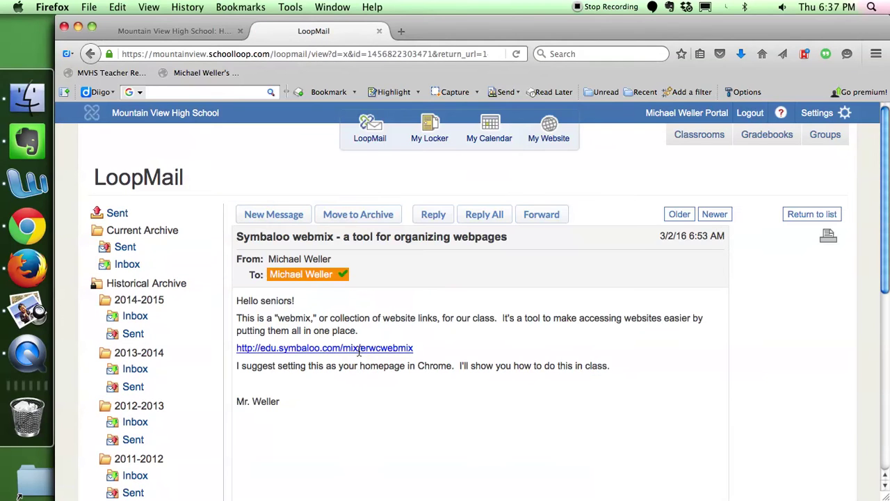
drag(415, 349, 240, 345)
key(super+c)
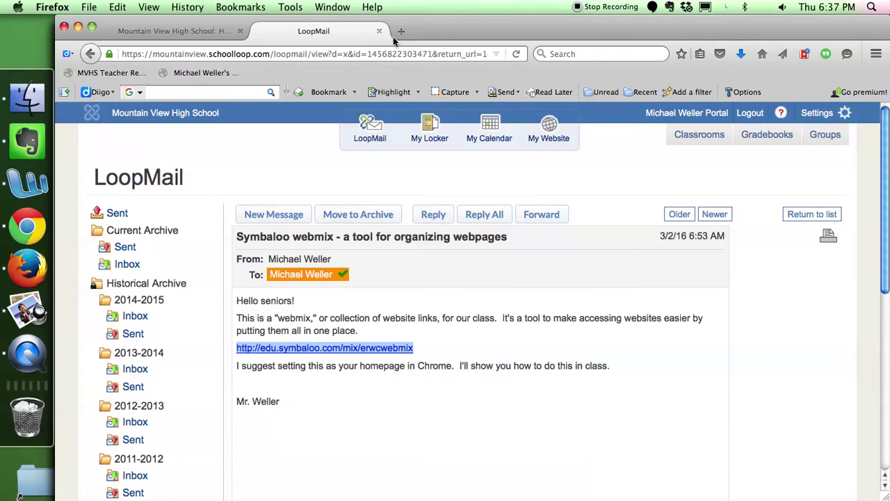
key(super+t)
key(super+v)
key(Return)
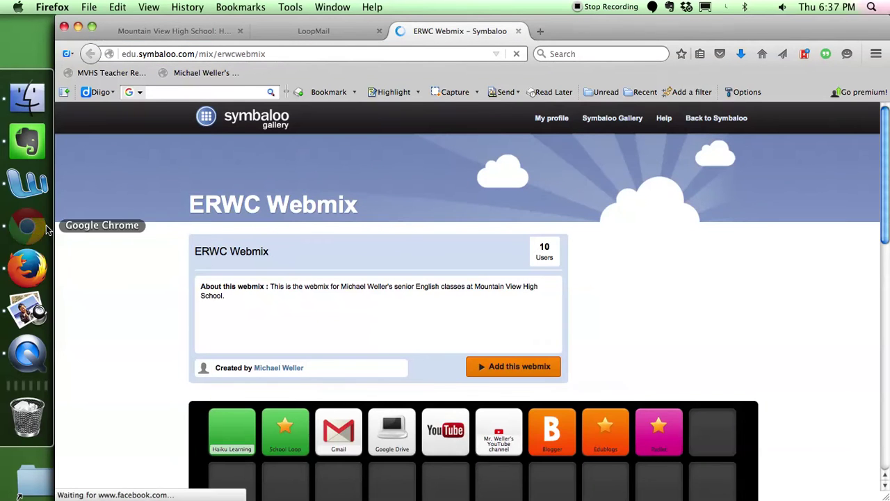
In Chrome, follow the pink Padlet tile in the ERWC webmix to the school's padlets list.
click(27, 226)
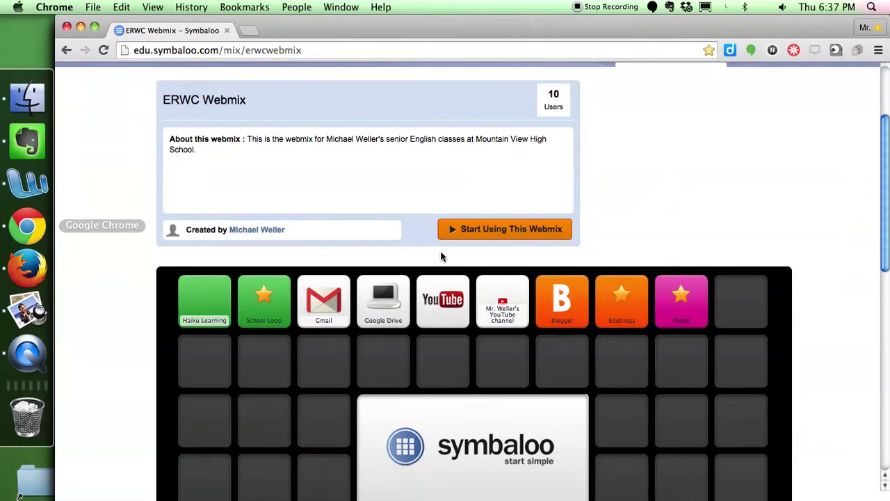
click(680, 311)
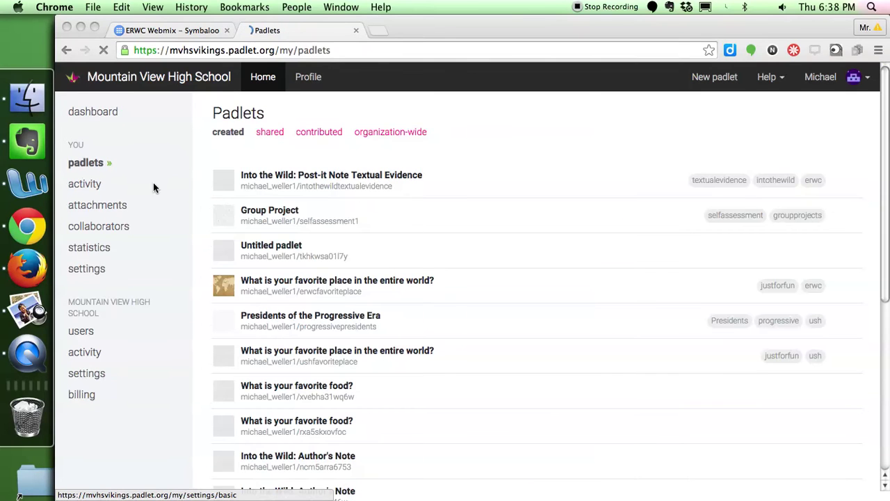
Back in Chrome, refresh the padlets list and open 'Into the Wild: Post-it Note Textual Evidence'.
click(27, 267)
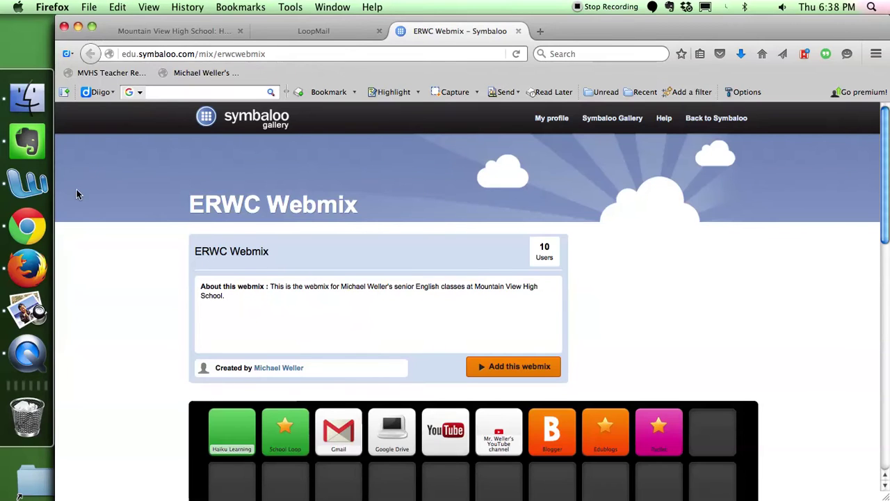
click(27, 224)
click(98, 163)
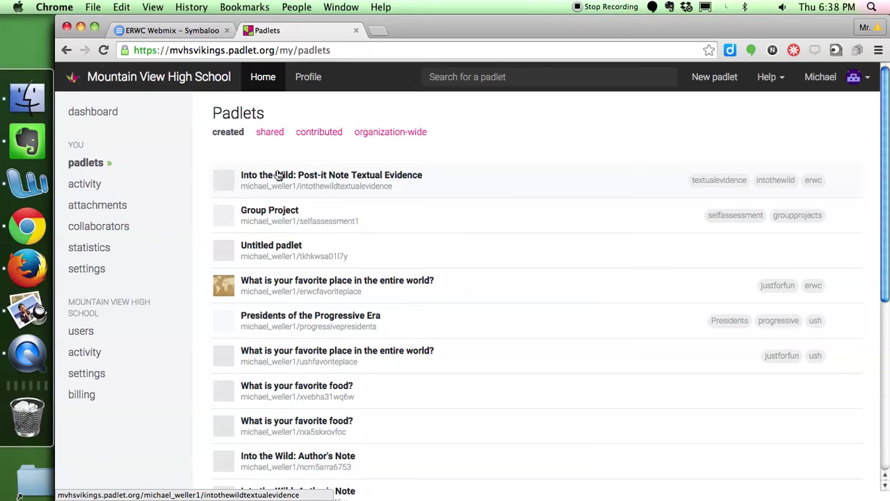
click(324, 177)
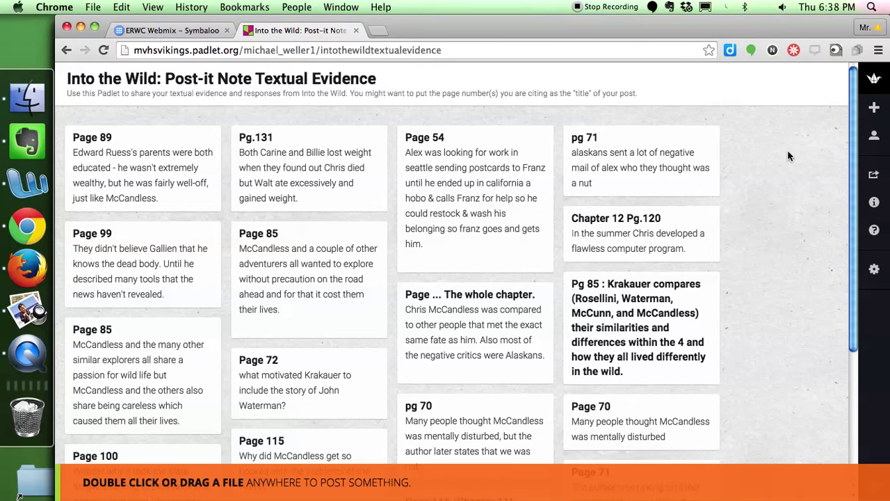
Add a 'page 97' post: 9th-century Irish monks remind Krakauer of McCandless, supporting the spiritual-seeker idea.
double_click(763, 179)
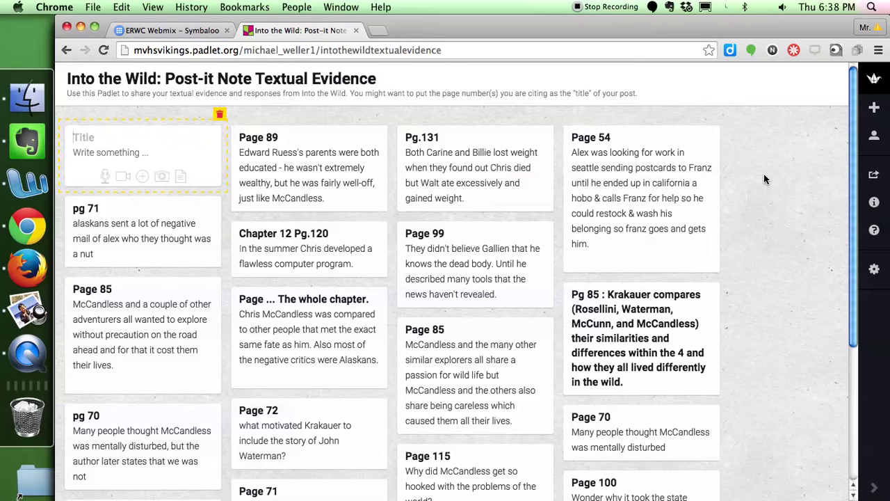
text(page 97)
click(150, 153)
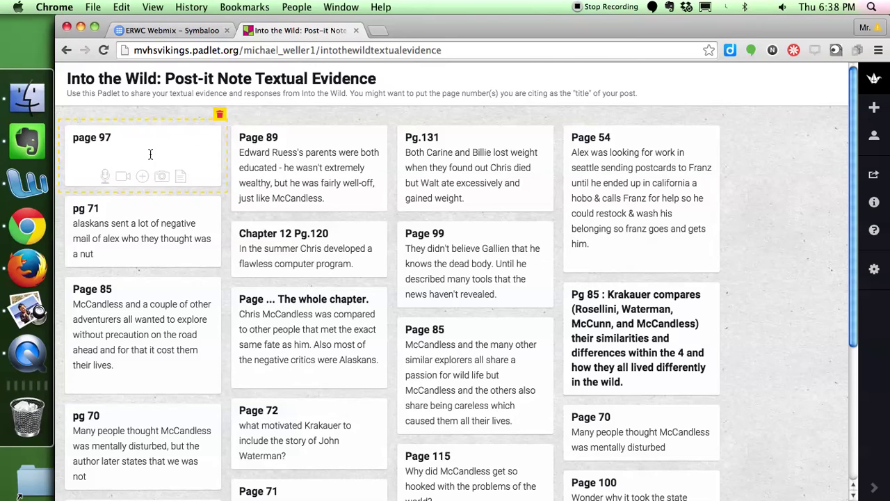
text(Krakauer writes that the Irish mon)
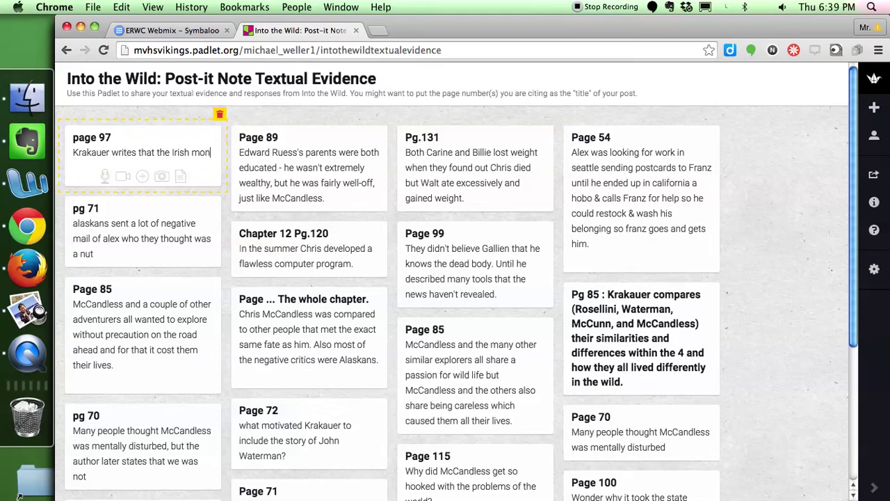
text(ks of the 9th-centu)
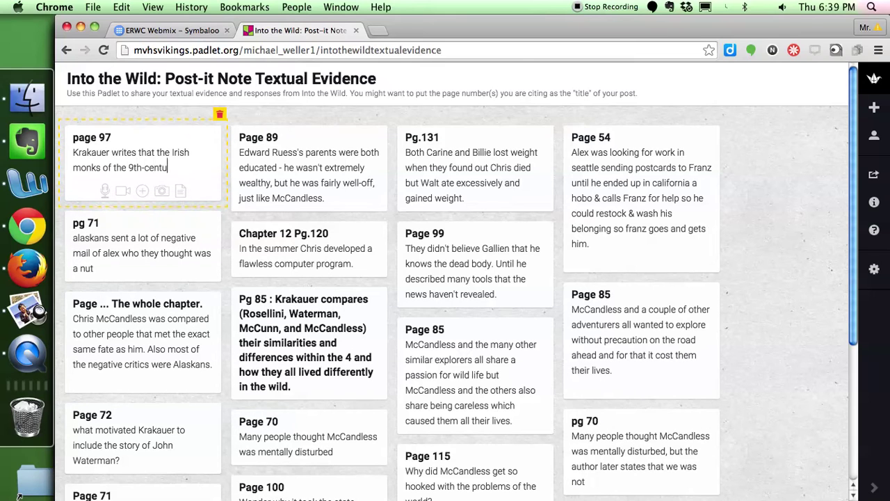
text(ry remind him of Mc)
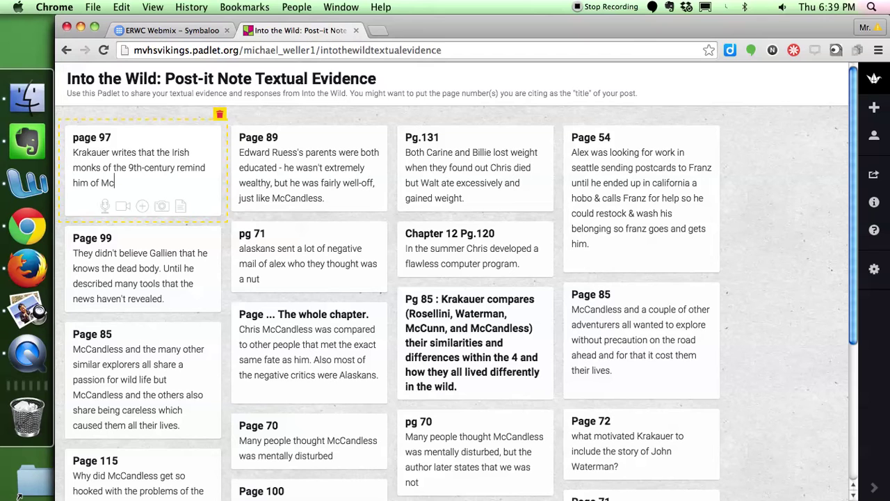
text(Candless.  This supports y)
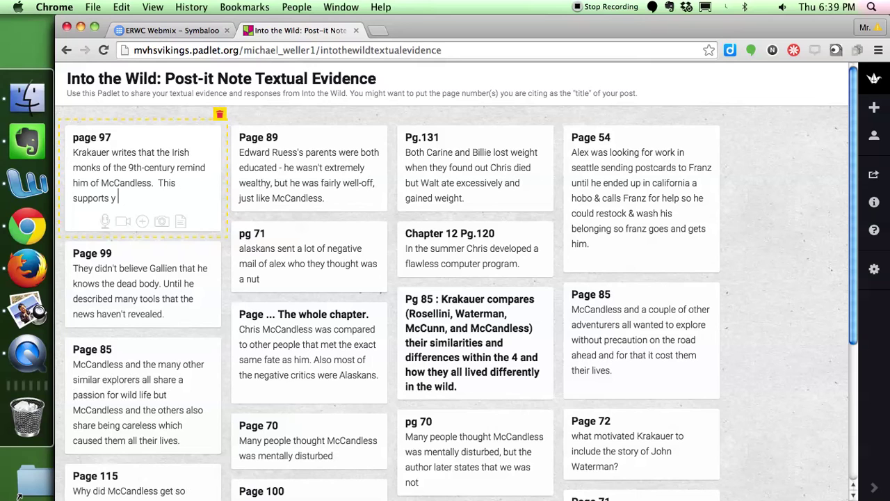
key(BackSpace)
text(my idea that McCandless w)
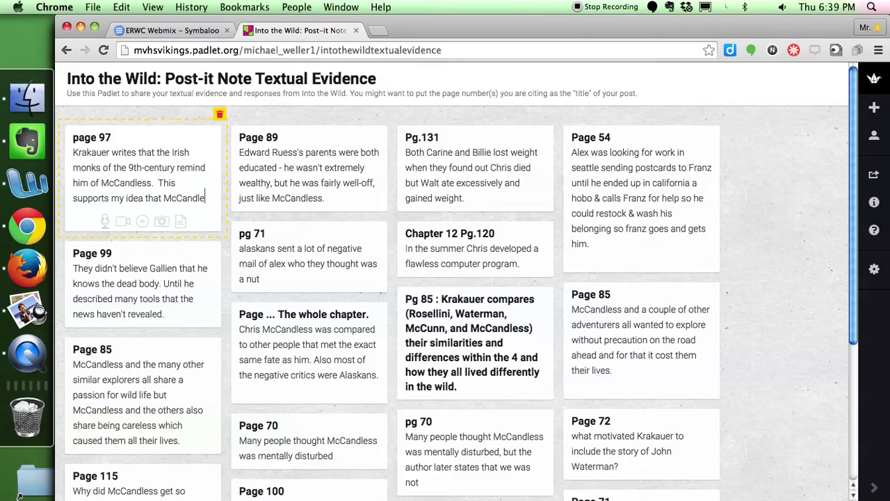
text(as a spirit)
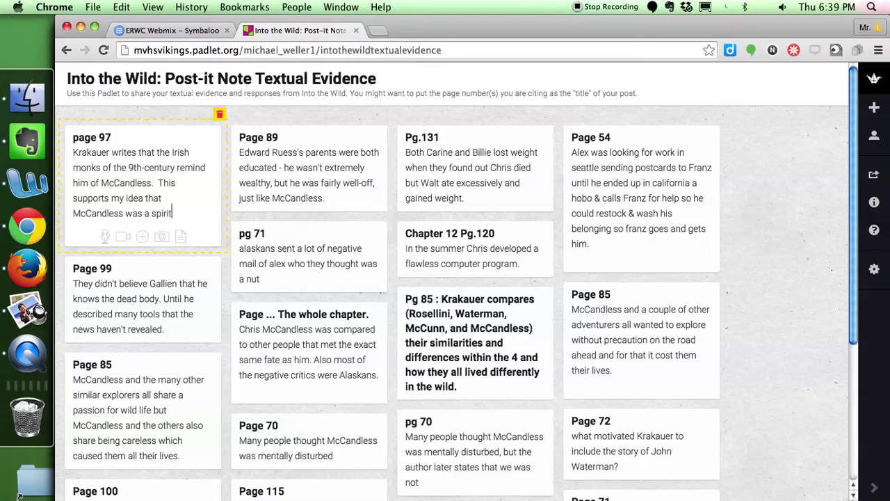
text(ual seeker.)
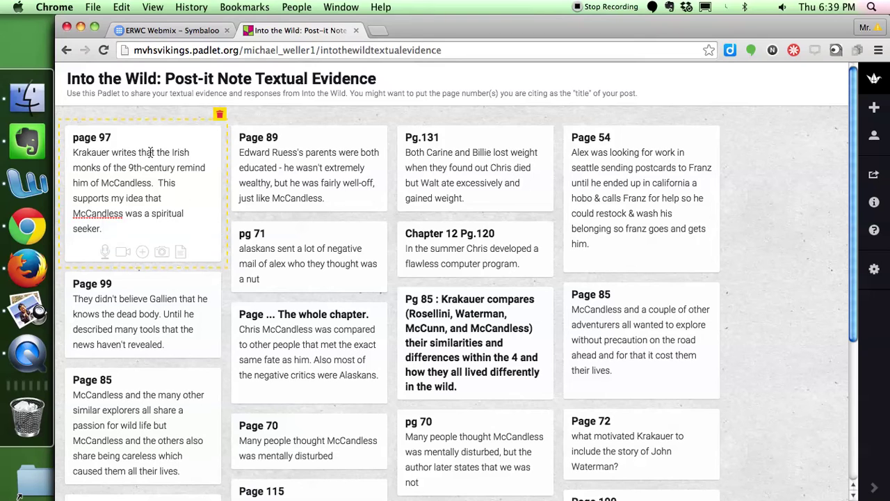
click(751, 169)
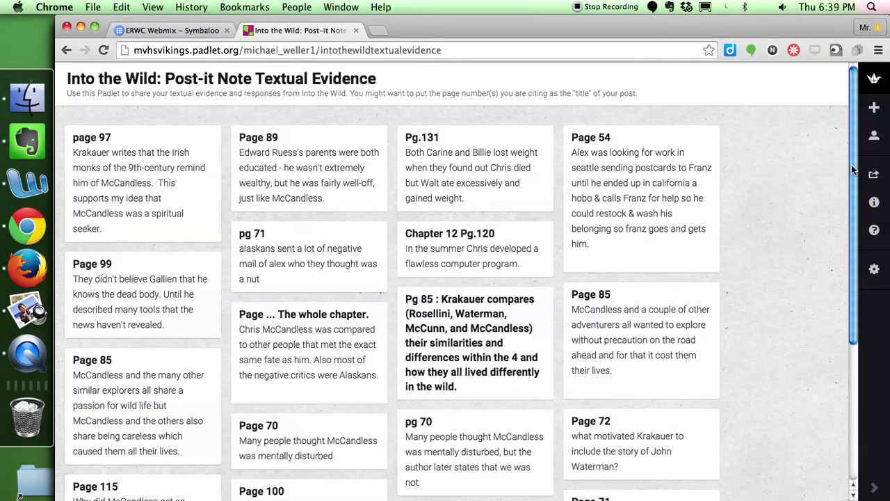
drag(851, 164, 832, 70)
Go to Google Docs in a new tab by entering 'docs' in the address bar.
click(377, 30)
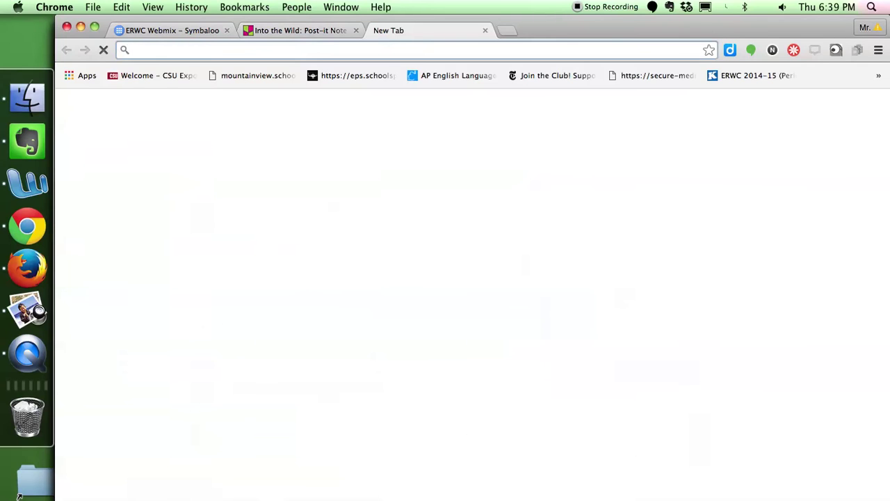
text(docs)
key(Return)
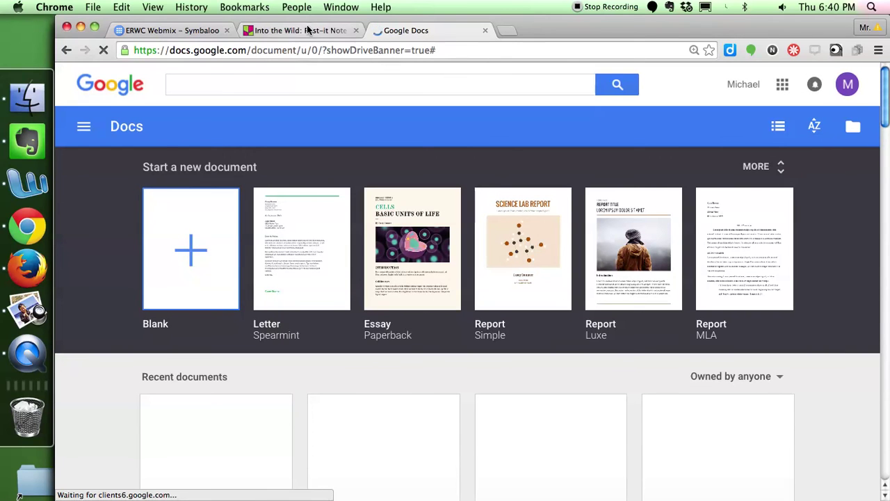
Start a blank Google Doc and rename it from Untitled to 'Into the Wild Post-It Notes'.
click(190, 253)
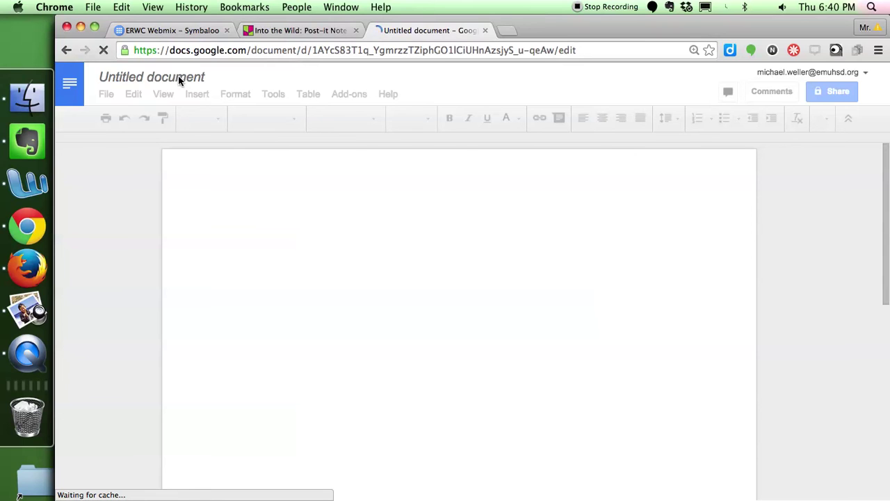
click(208, 77)
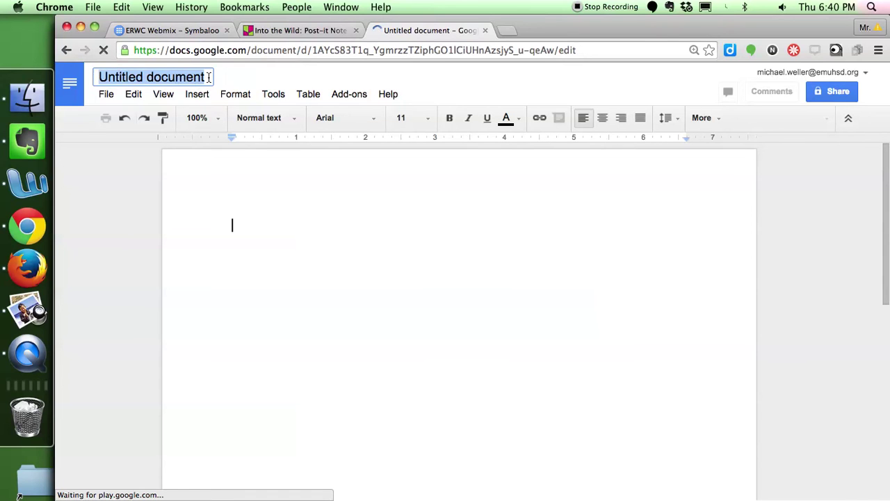
text(Into the)
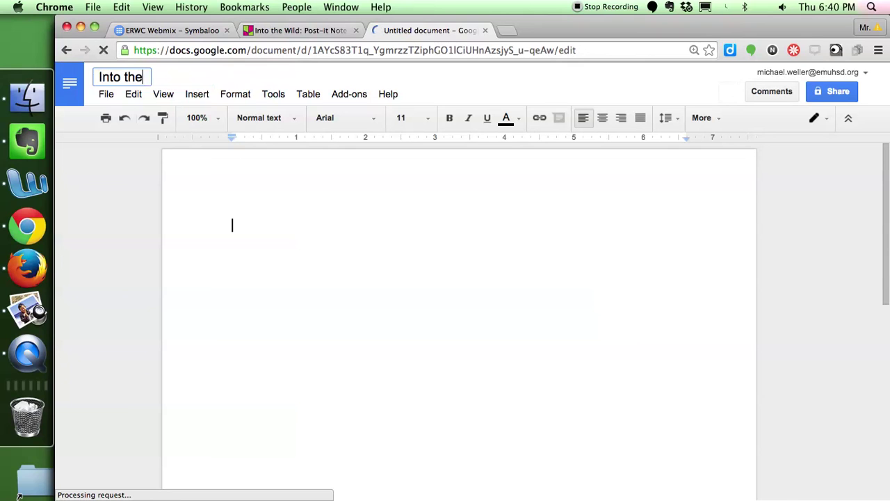
text( Wild Post-It Notes)
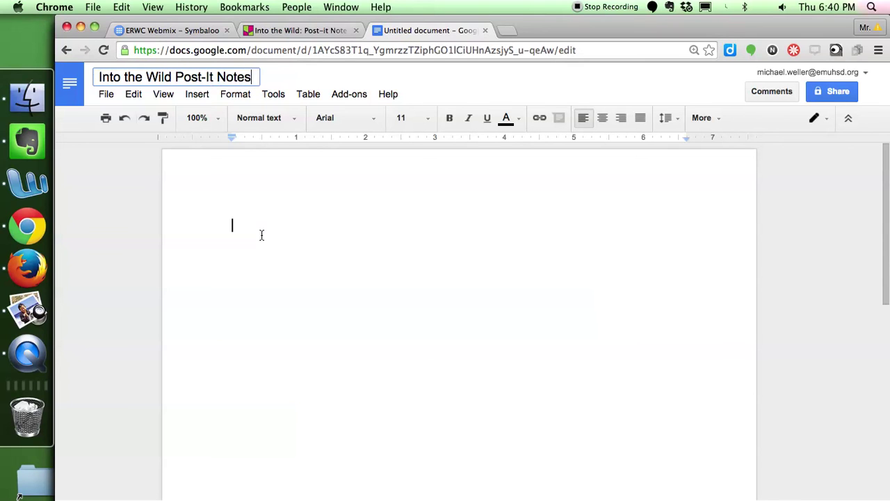
key(Return)
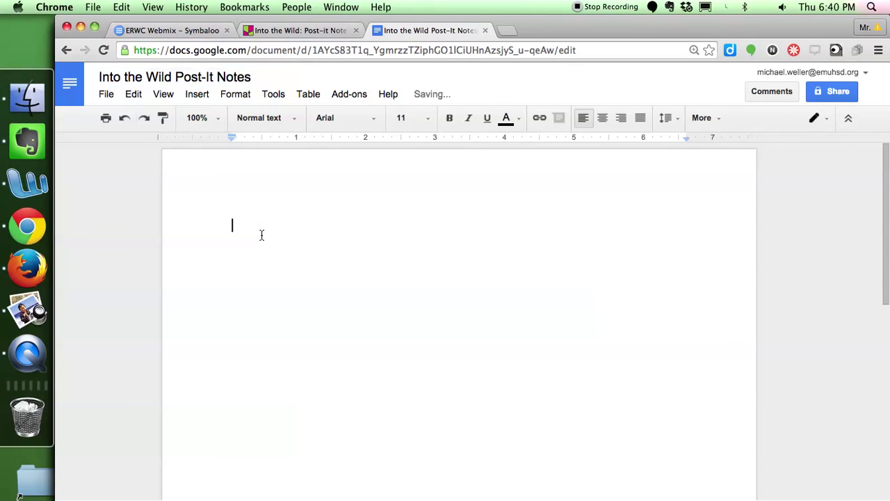
Under 'Page 97', note that Krakauer writes the 9th-century Irish monks remind him of McCandless, then add 'Page 101'.
text(Page 97)
key(Return)
key(Return)
text(Krak)
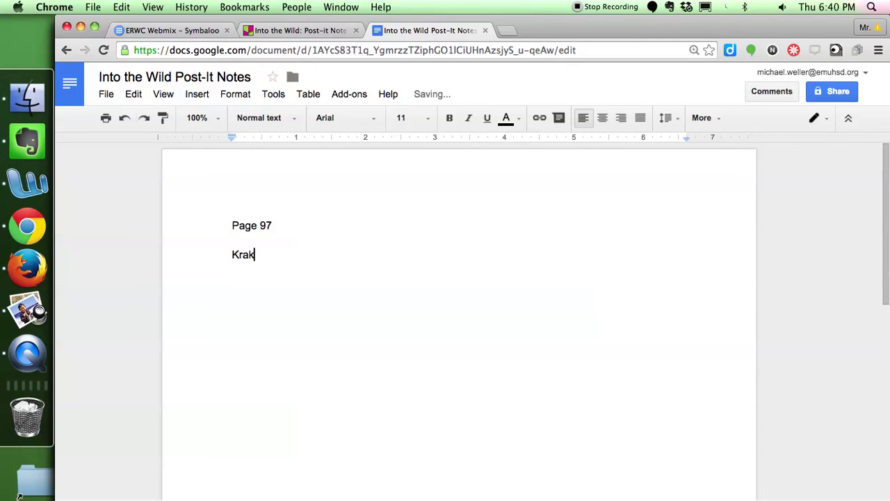
text(auer writers)
key(BackSpace)
key(BackSpace)
key(BackSpace)
text(s that th)
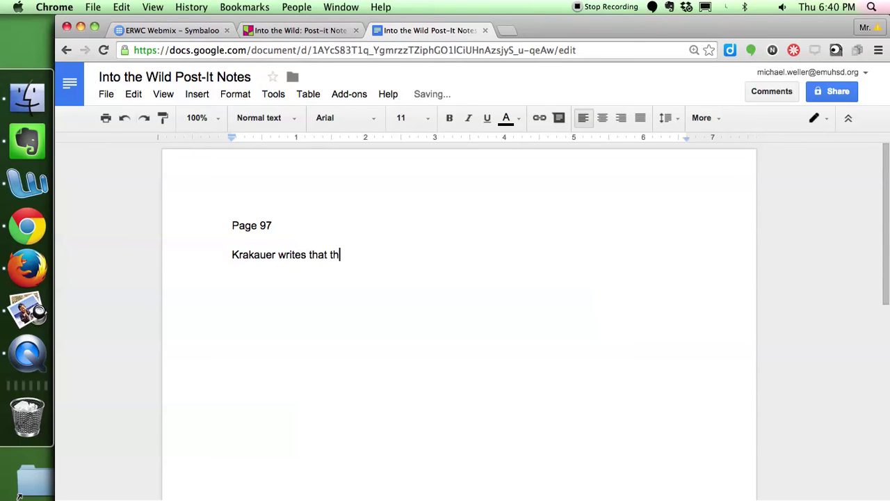
text(e Irish monks of the )
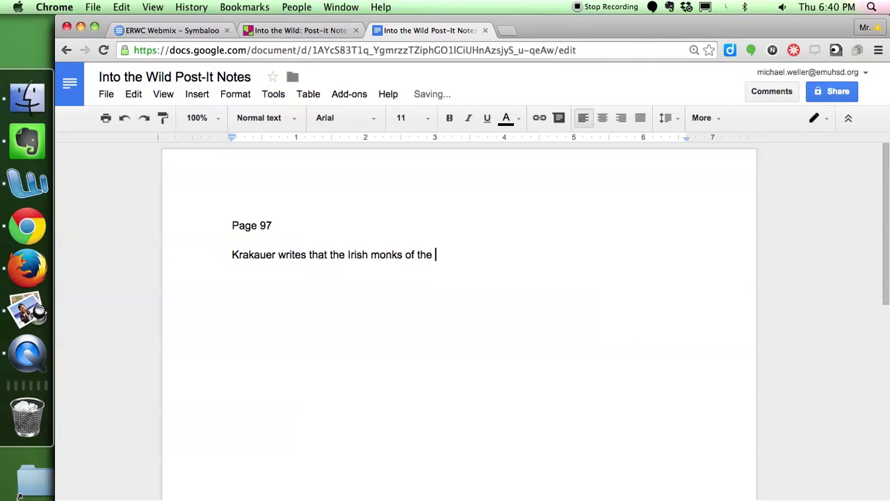
text(9th-century remind him of McCa)
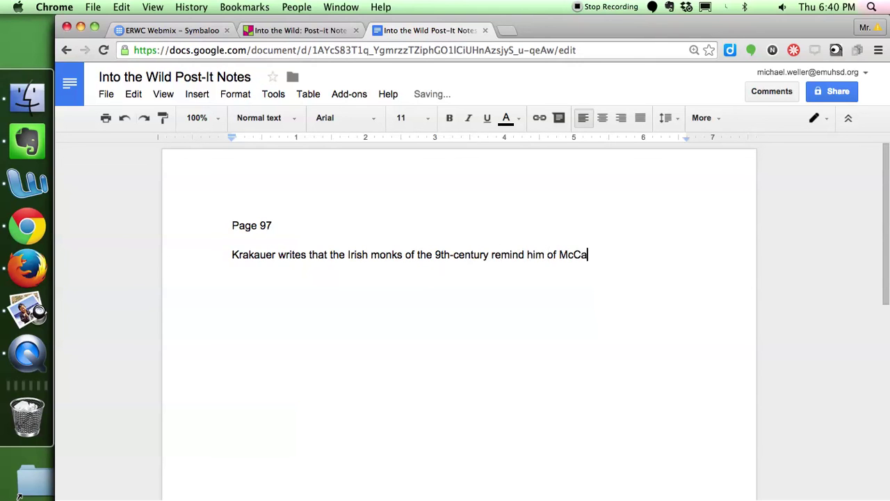
text(ndless.)
key(Return)
key(Return)
key(Return)
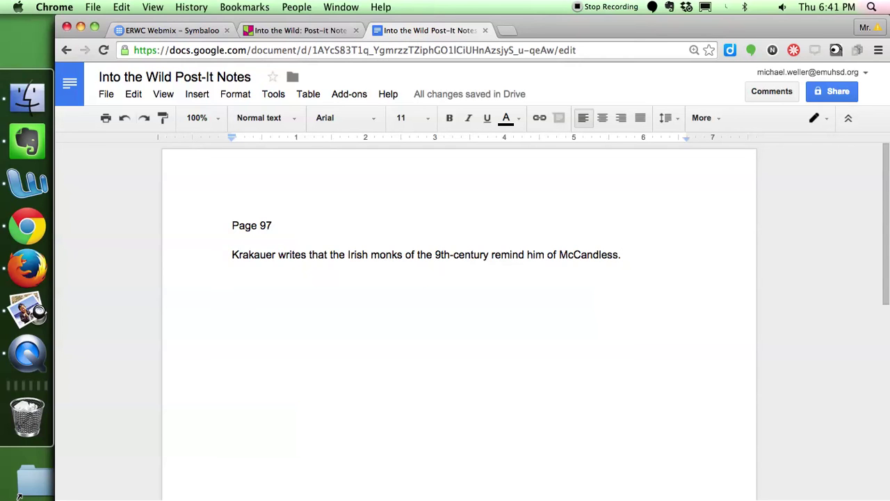
text(Page 101)
key(Return)
click(838, 92)
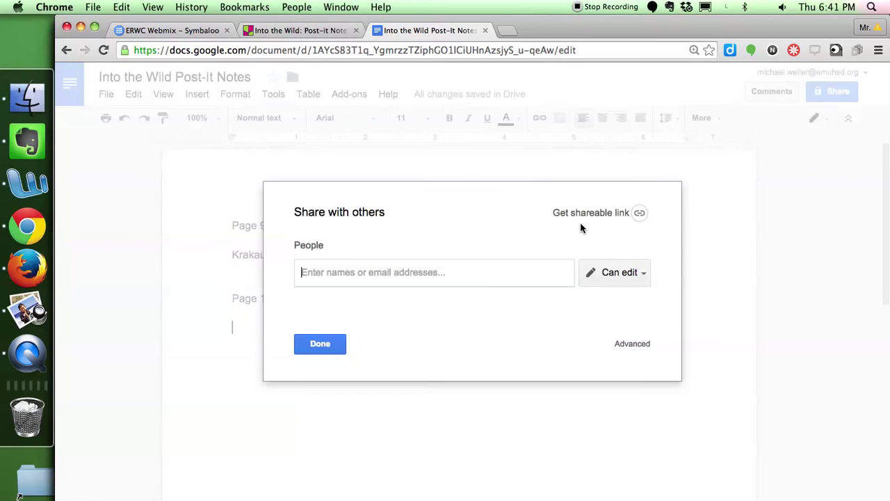
click(338, 342)
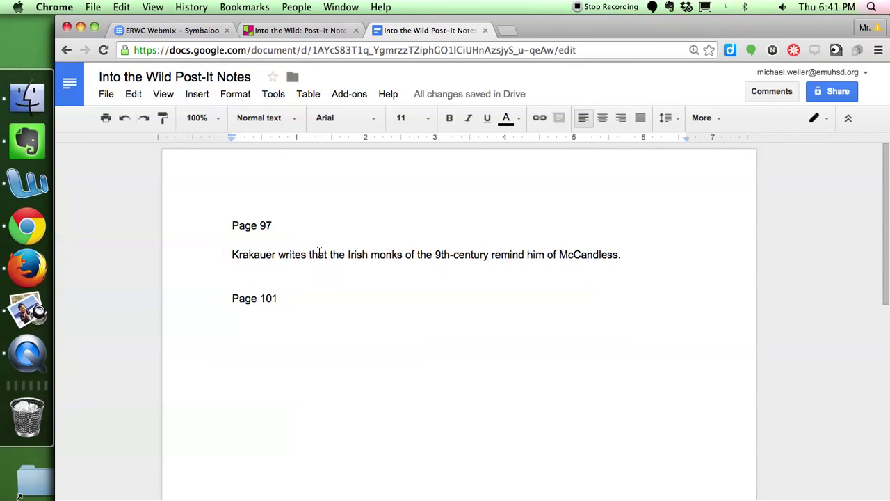
click(286, 229)
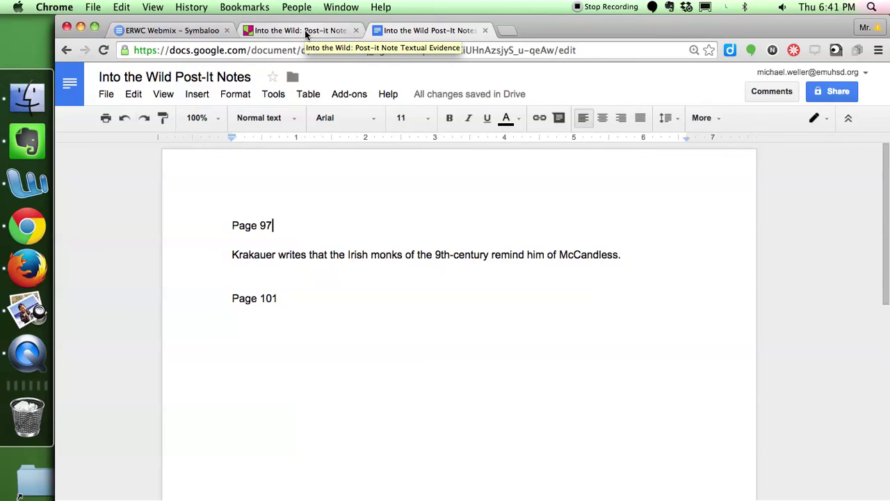
click(312, 30)
click(407, 31)
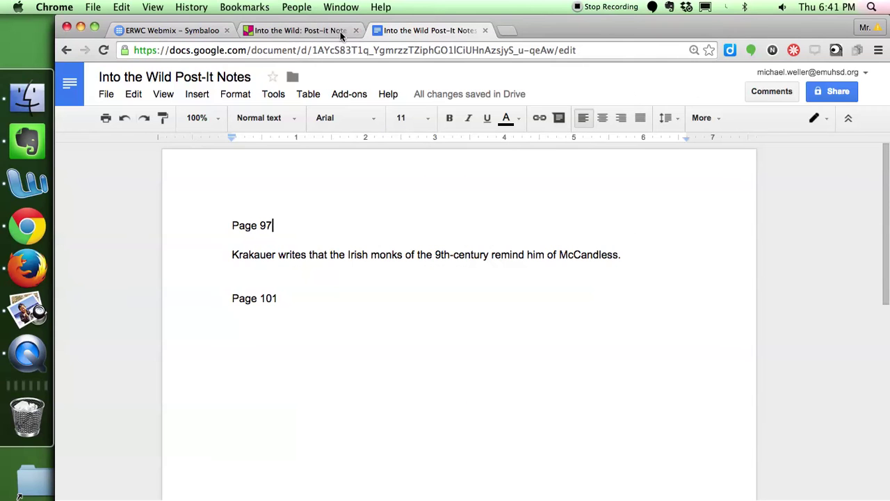